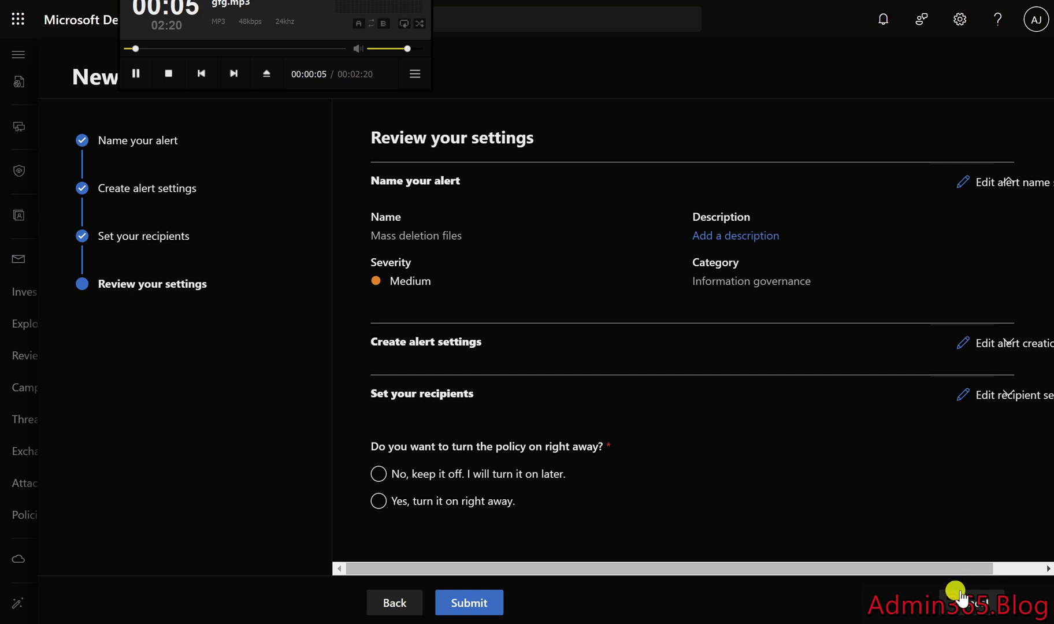
Step: Cancel the unfinished Mass deletion files policy draft to return to the alert policy list
left_click(962, 600)
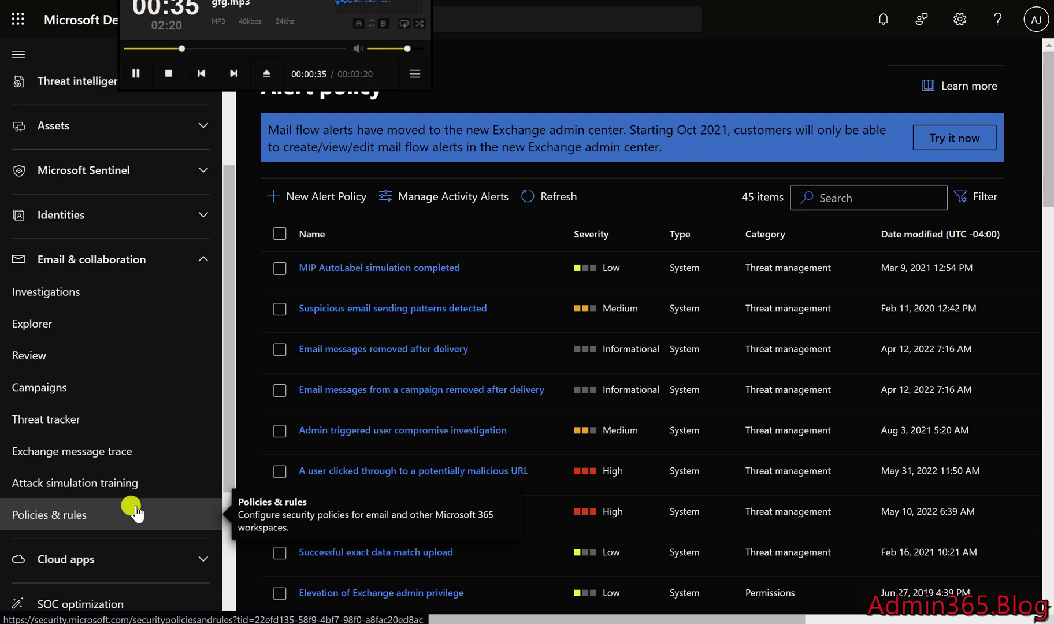
left_click(135, 511)
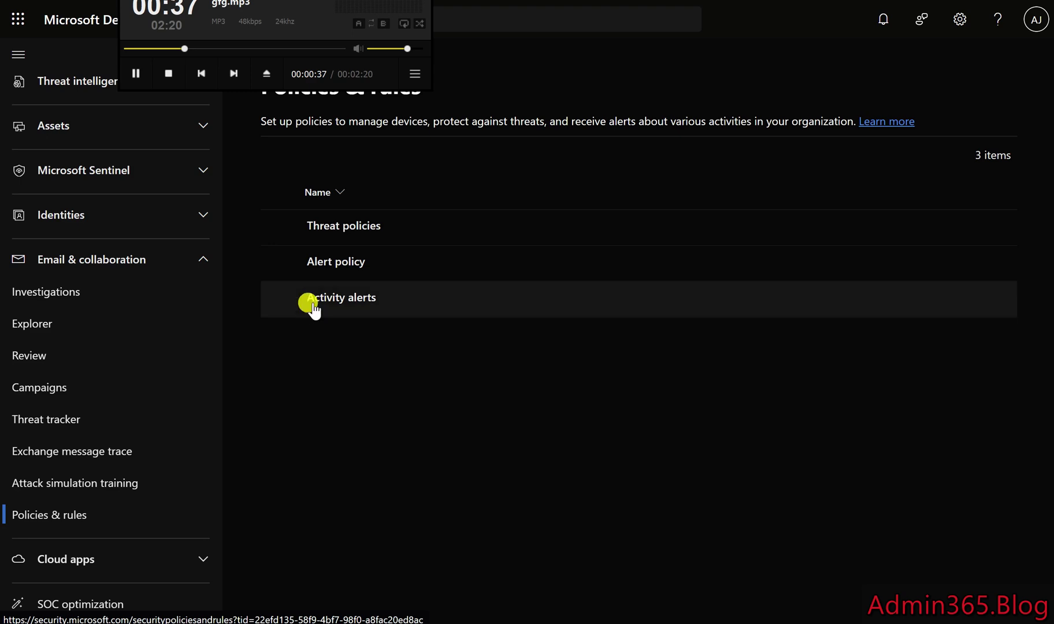
left_click(339, 264)
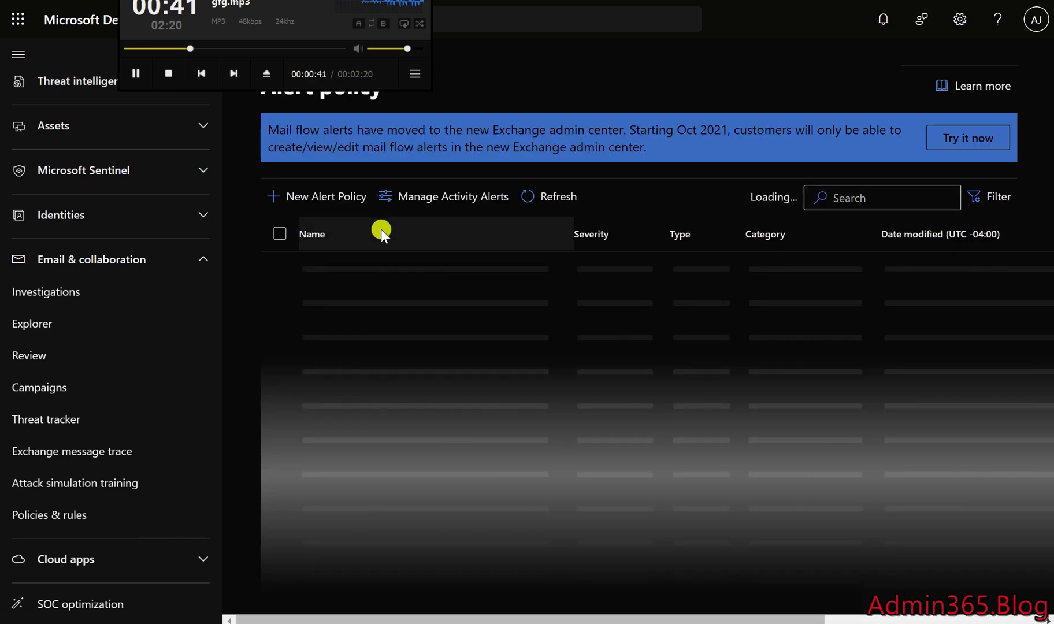
Step: Create alert policy 'Mass file deletion' with Medium severity and Information governance category
left_click(347, 199)
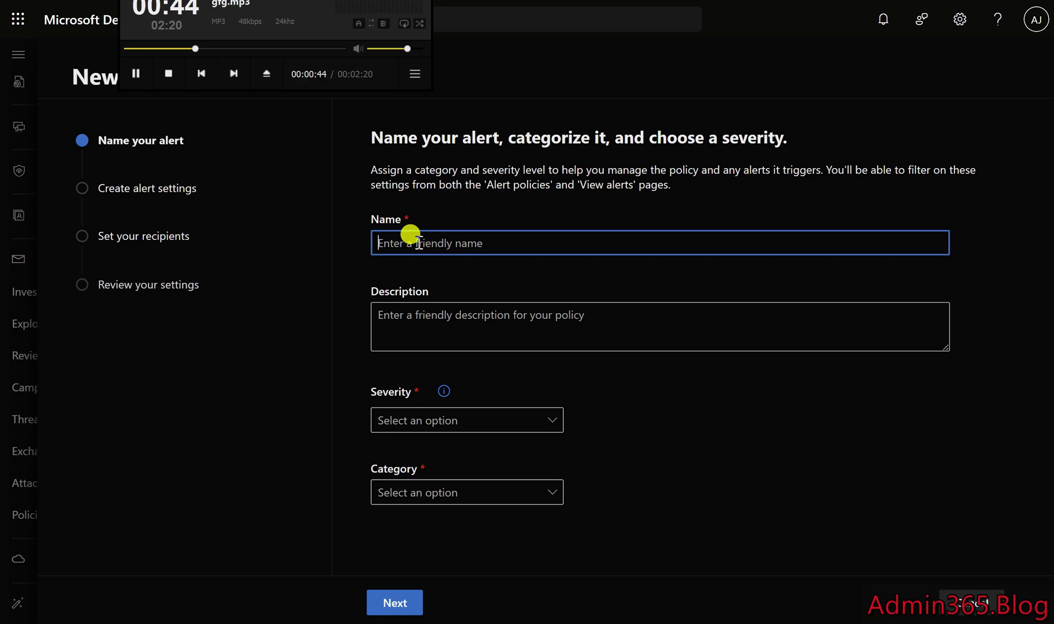
type("Ma")
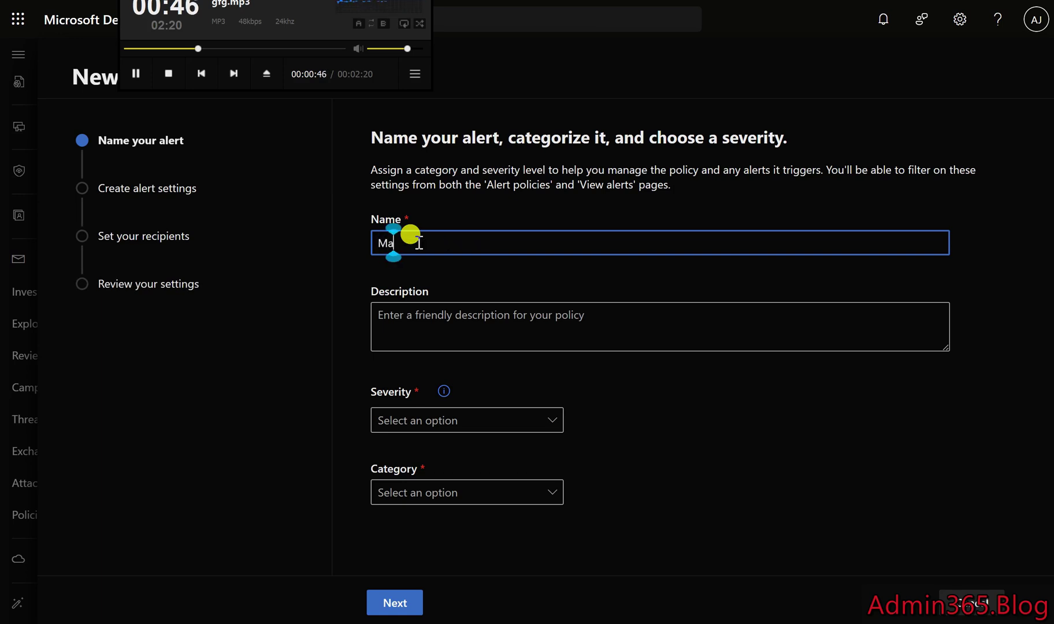
type("ss fil")
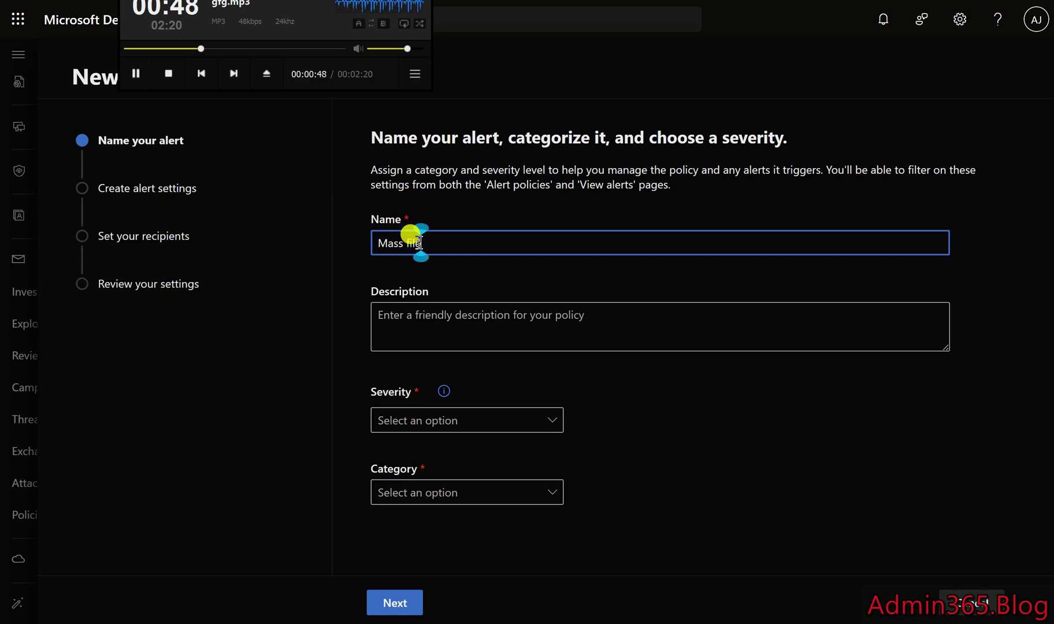
type("e deleti")
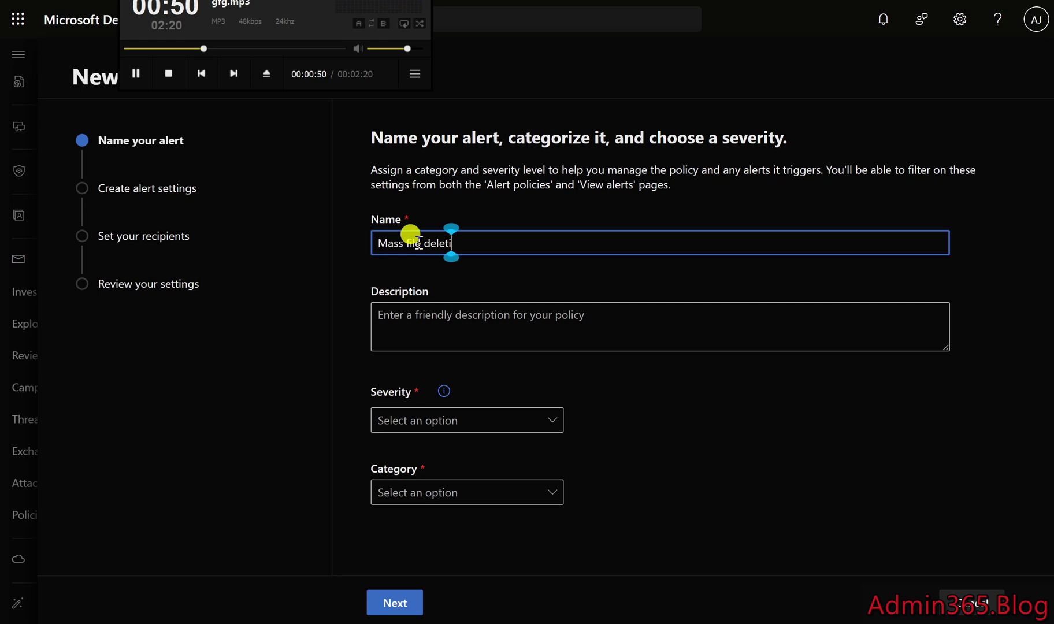
type("on")
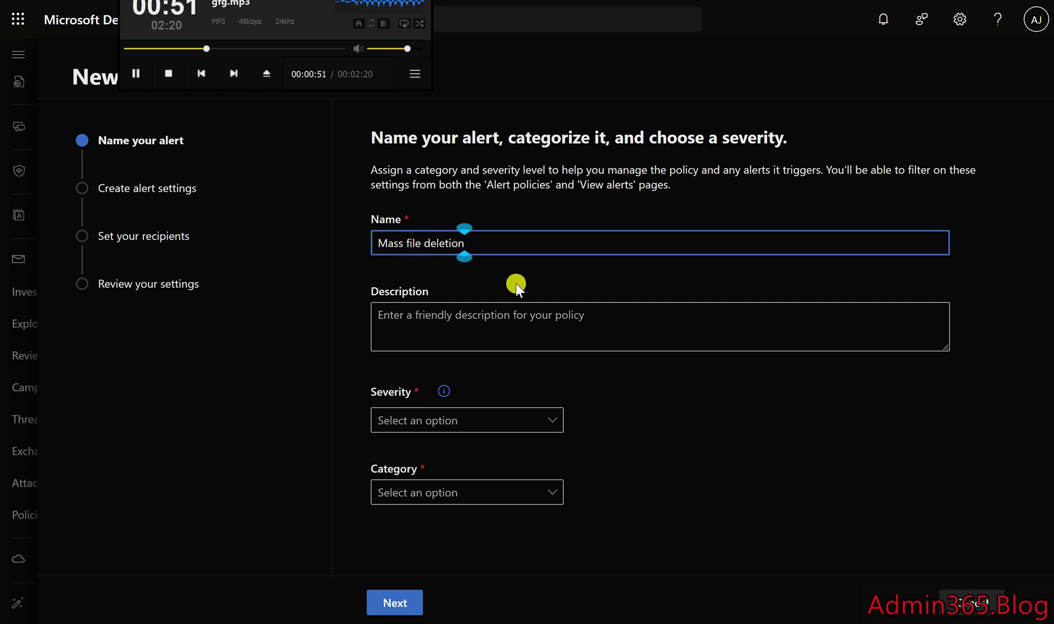
left_click(509, 317)
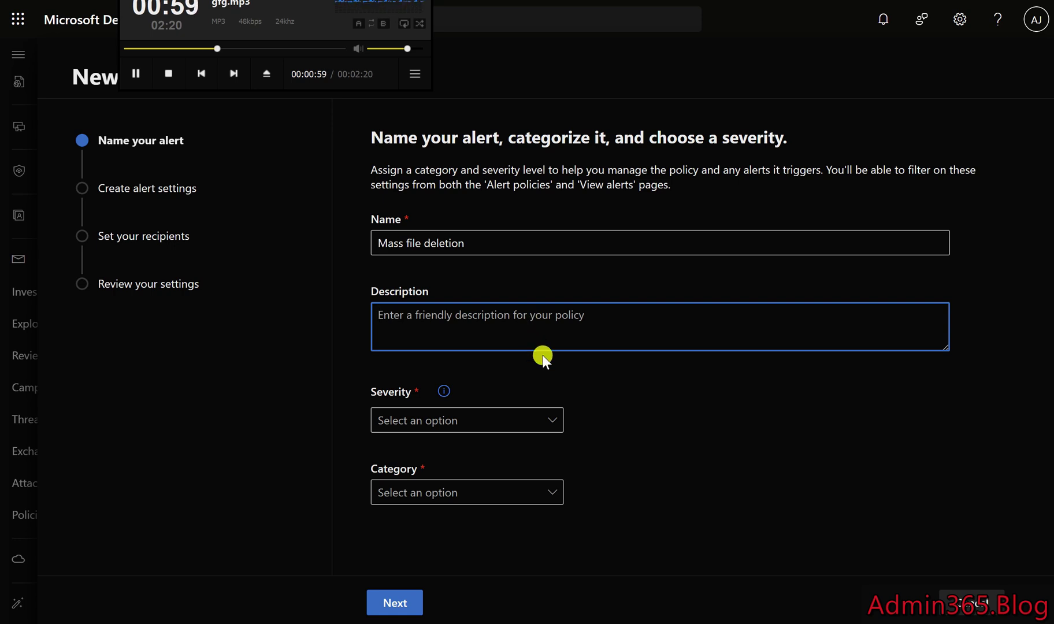
left_click(536, 421)
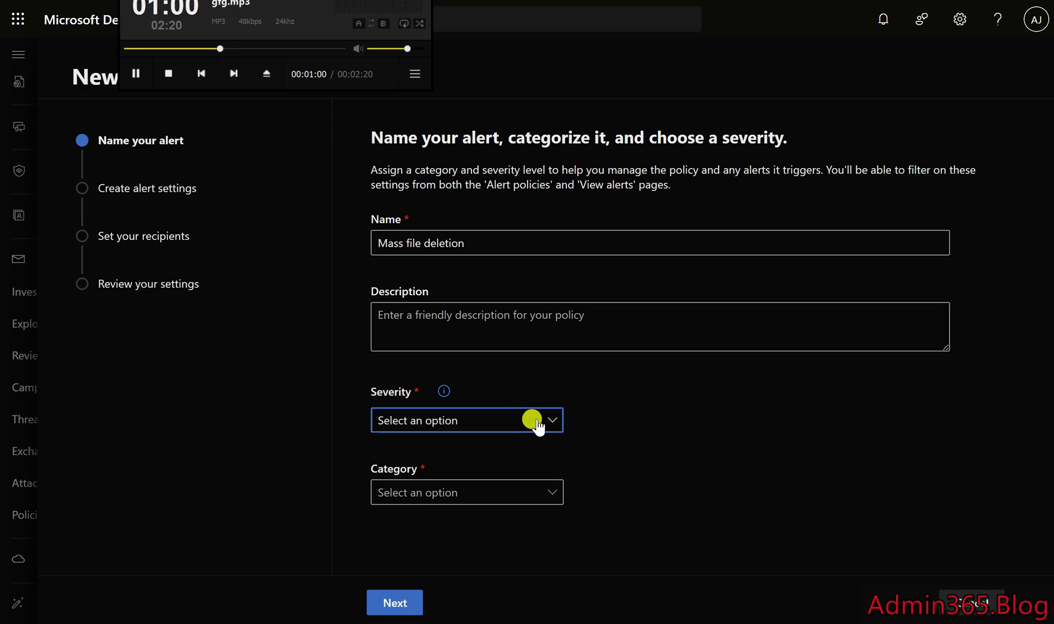
left_click(502, 478)
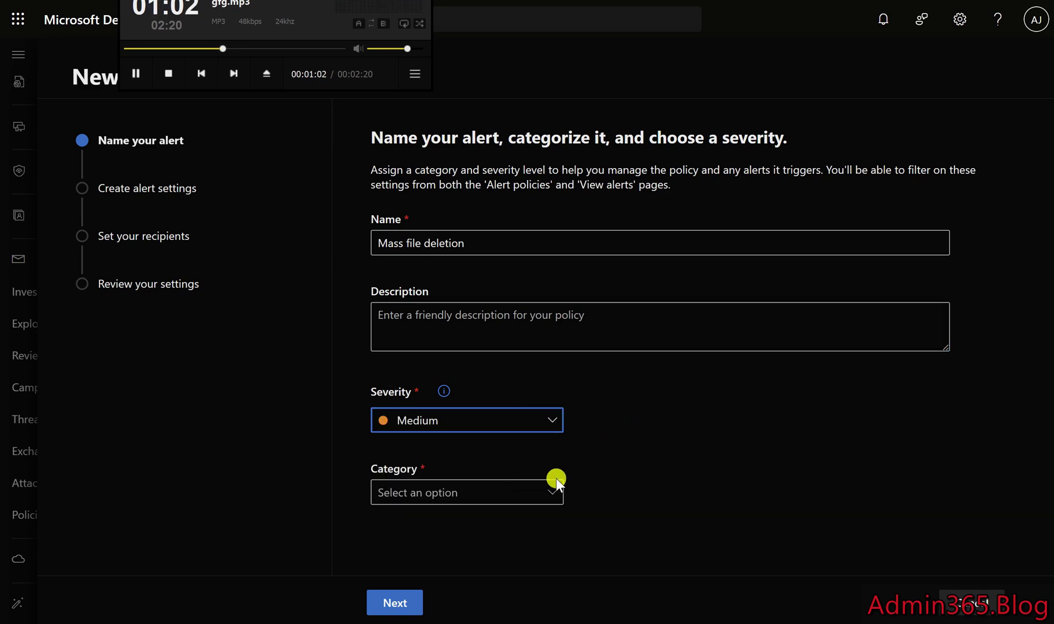
left_click(528, 497)
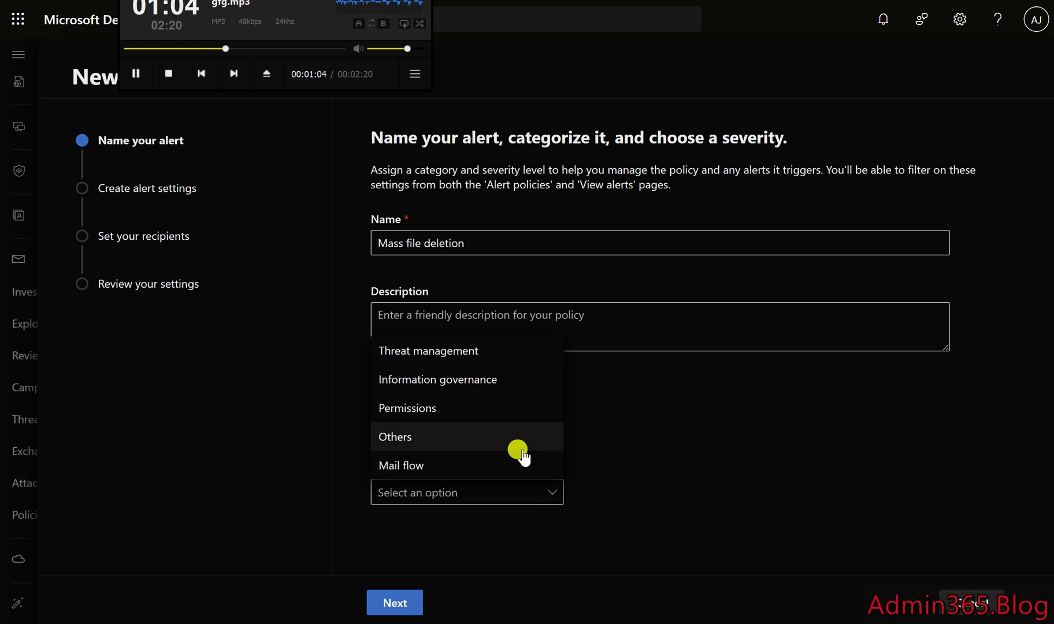
left_click(556, 381)
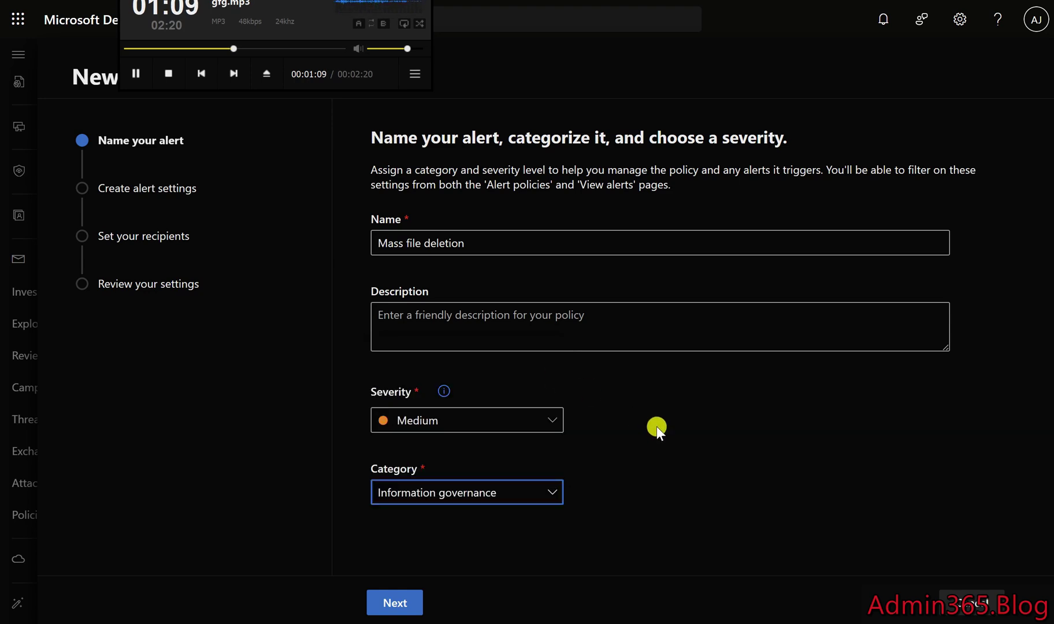
Step: Alert on Deleted file activity with the threshold kept at 15 within 60 minutes
left_click(412, 606)
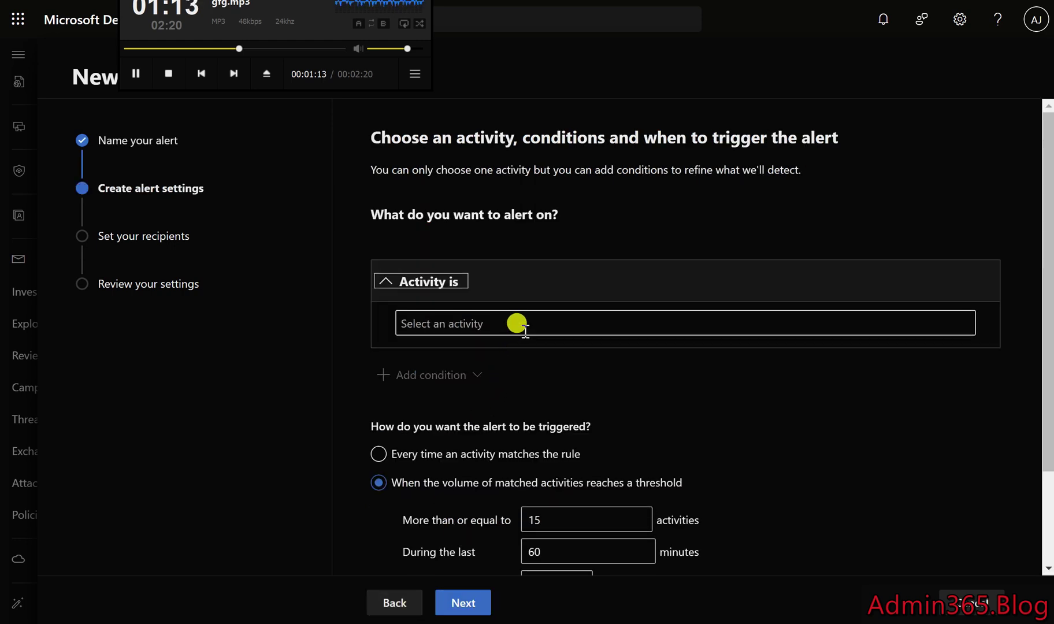
left_click(519, 324)
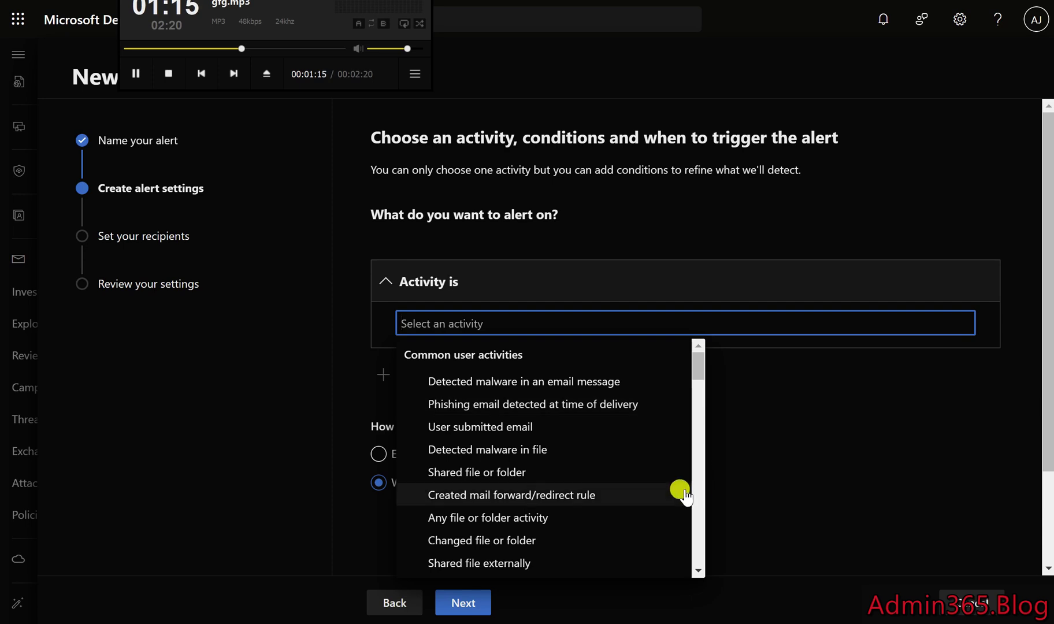
scroll(685, 495, "down", 3)
scroll(684, 495, "down", 3)
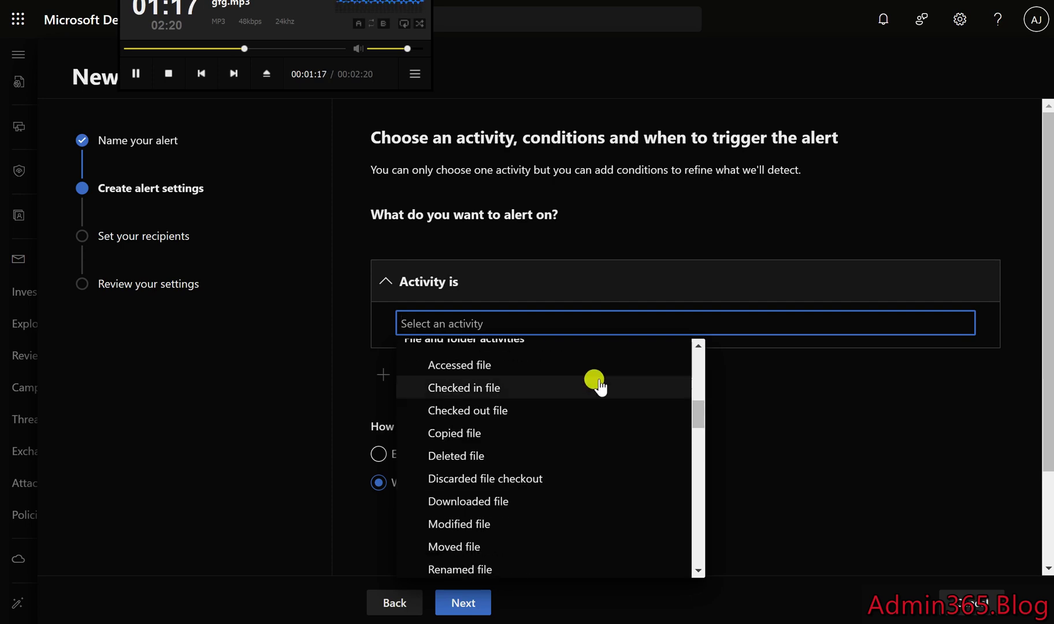
left_click(516, 456)
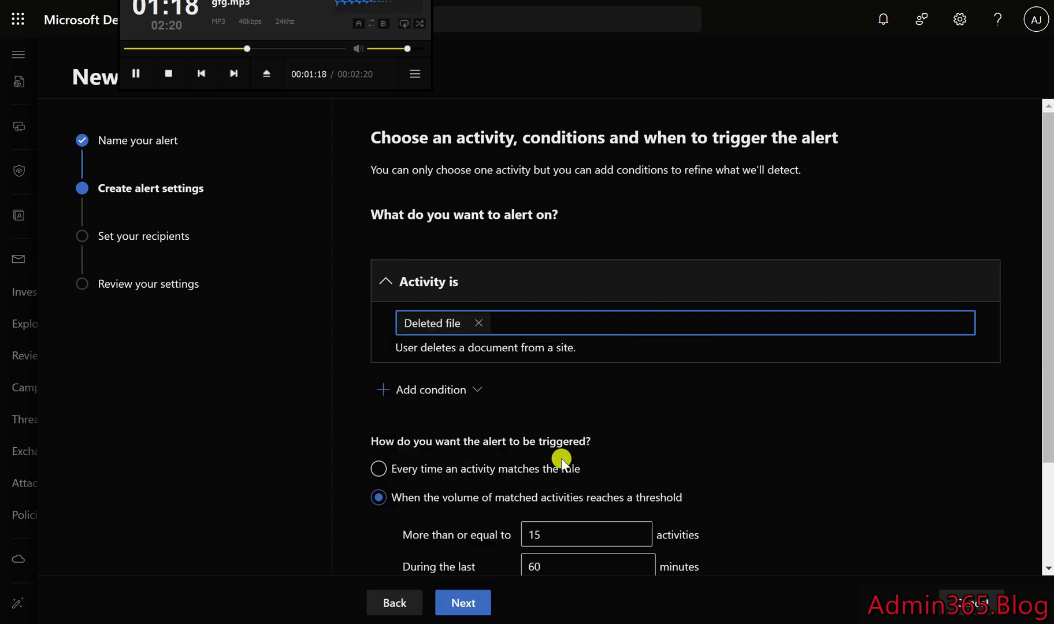
scroll(686, 431, "down", 2)
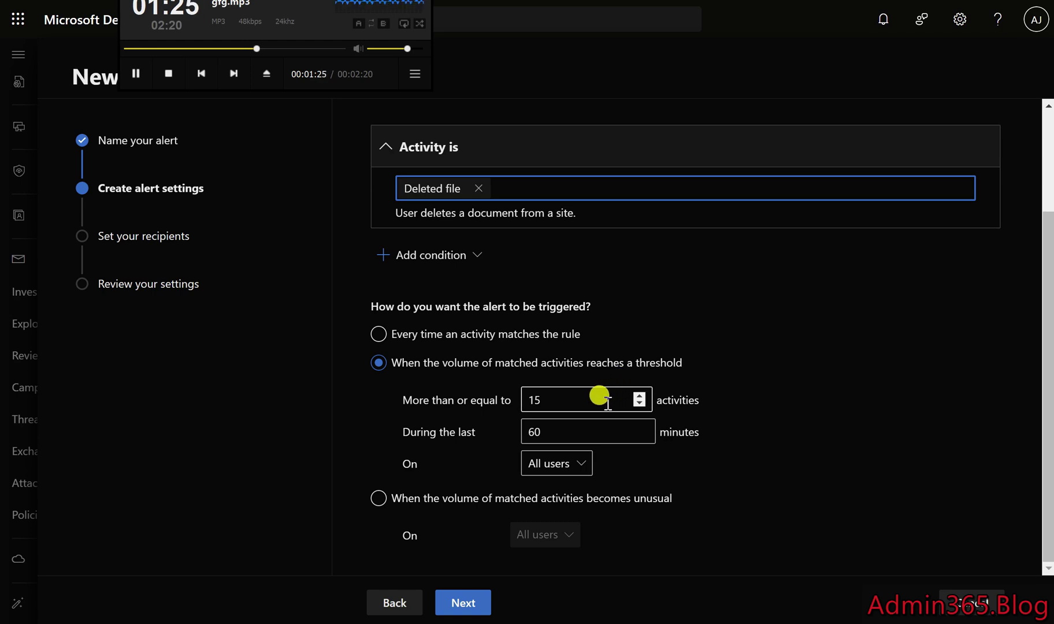
left_click(607, 403)
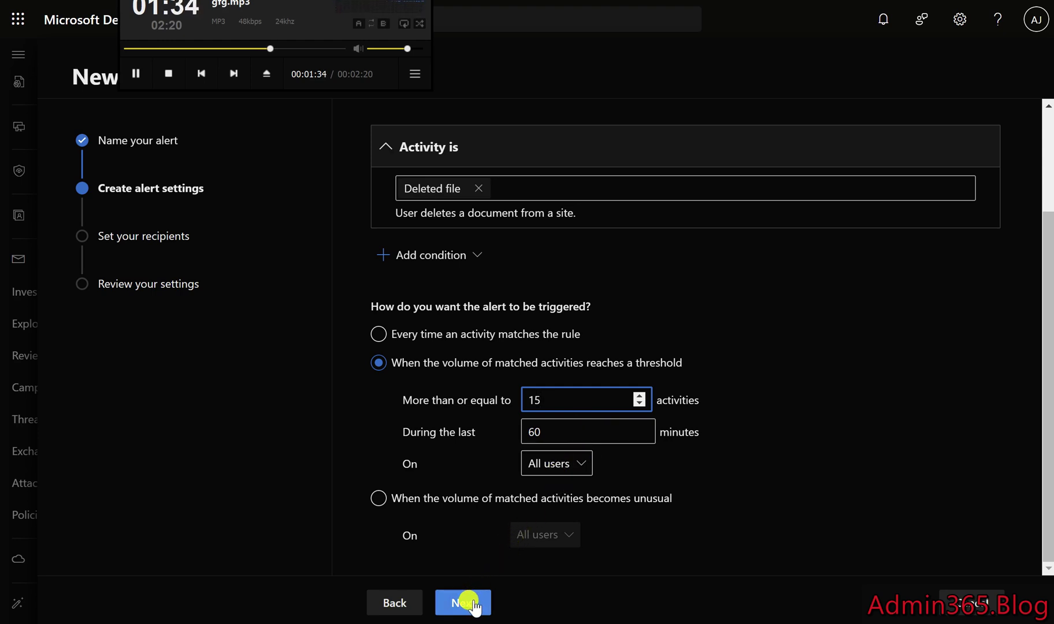
Step: Limit email notifications to the admin recipient to 10 per day
left_click(473, 607)
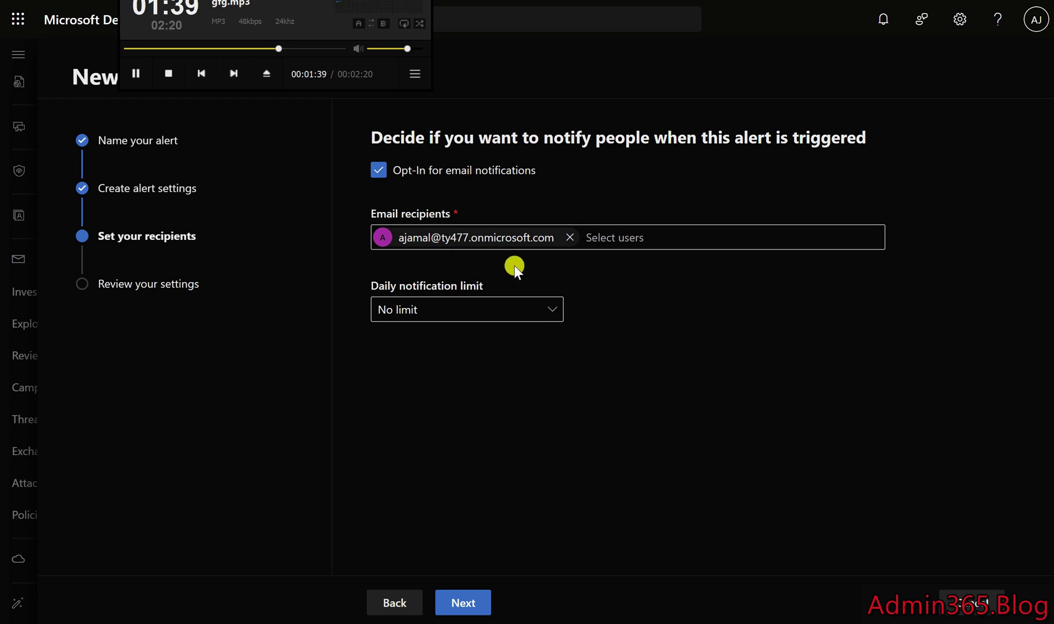
left_click(538, 315)
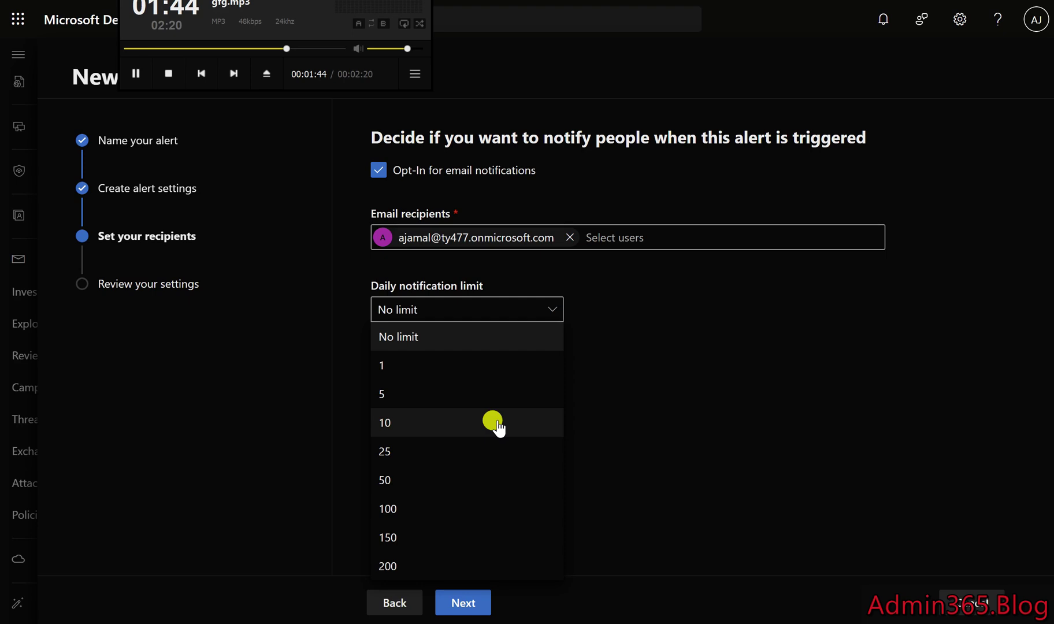
left_click(498, 423)
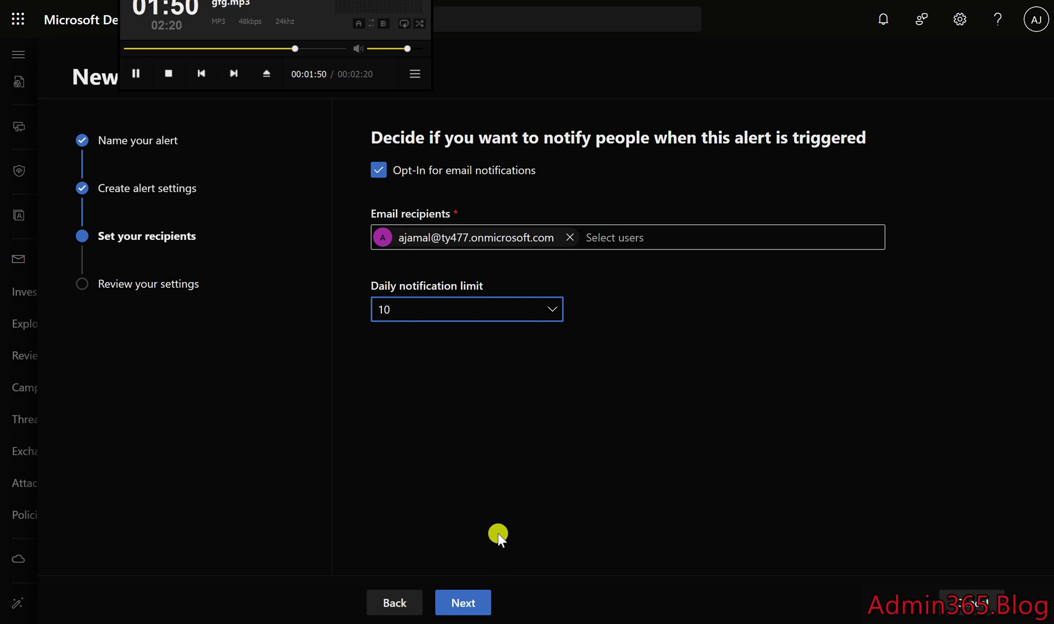
Step: On the review page, choose 'Yes, turn it on right away'
left_click(470, 604)
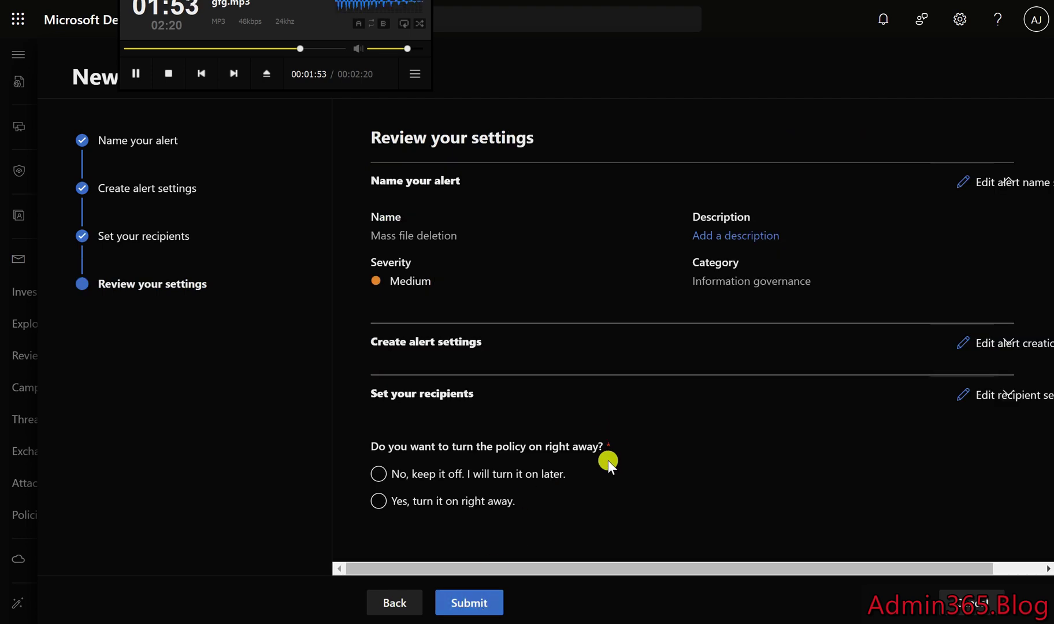
left_click(495, 501)
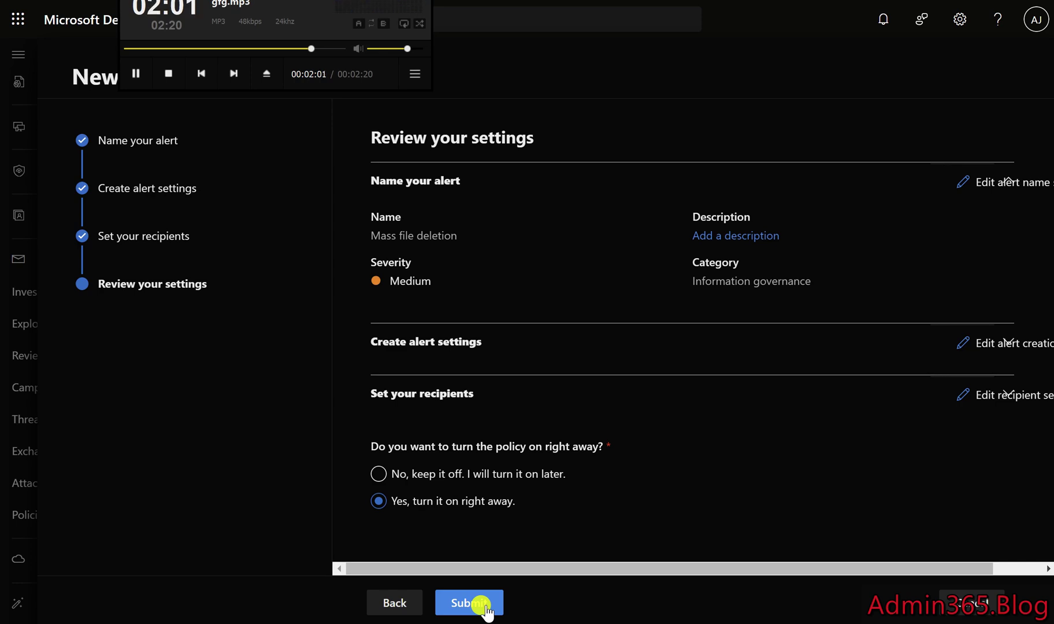
Step: Submit the Mass file deletion alert policy
left_click(485, 606)
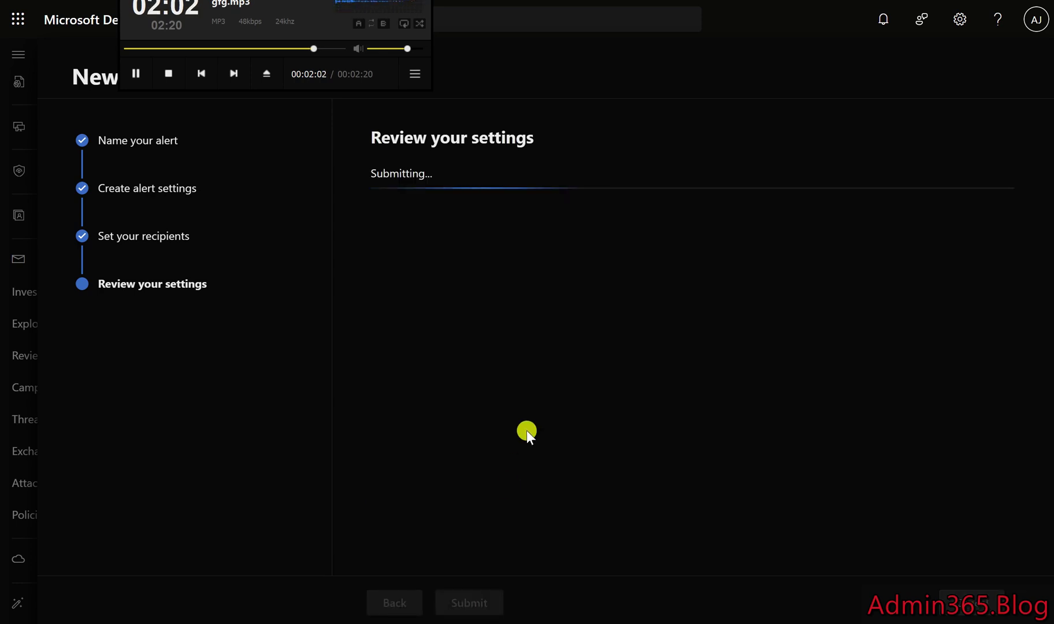